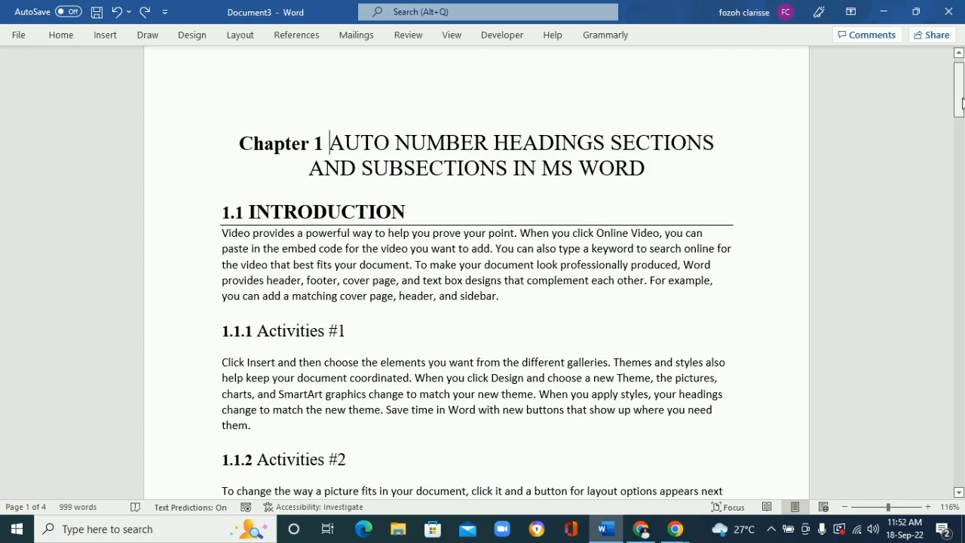
Insert the Automatic Table 2 table of contents on the blank line above the Chapter 1 heading.
{"action": "mouse_move", "coordinate": [960, 102]}
{"action": "left_mouse_down"}
{"action": "mouse_move", "coordinate": [961, 441]}
{"action": "mouse_move", "coordinate": [961, 102]}
{"action": "left_mouse_up"}
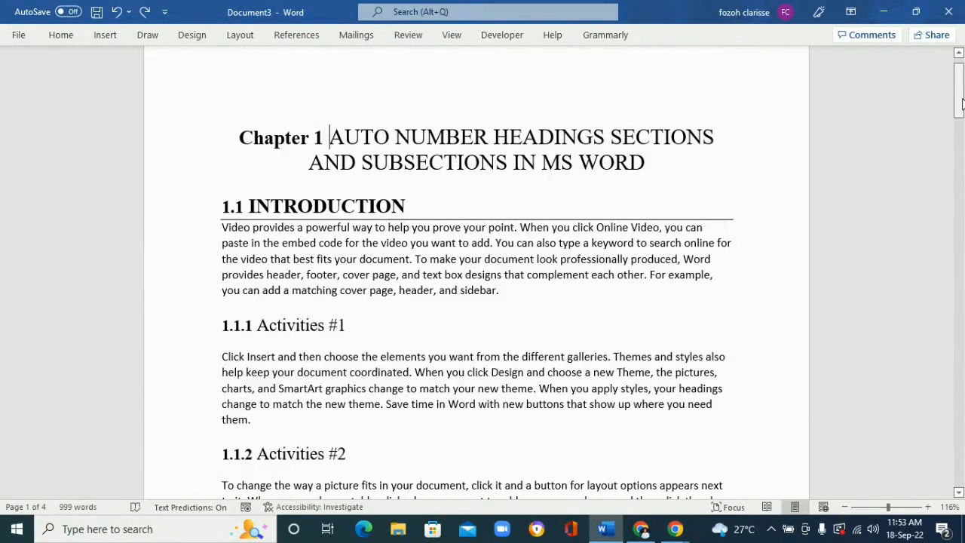
{"action": "left_click", "coordinate": [263, 83]}
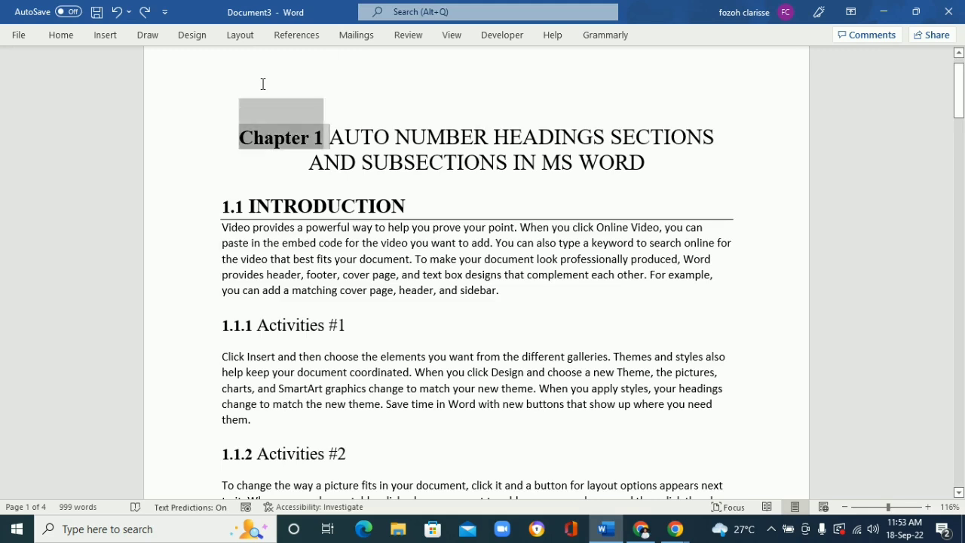
{"action": "left_click", "coordinate": [332, 131]}
{"action": "scroll", "coordinate": [334, 136], "scroll_direction": "up", "scroll_amount": 1}
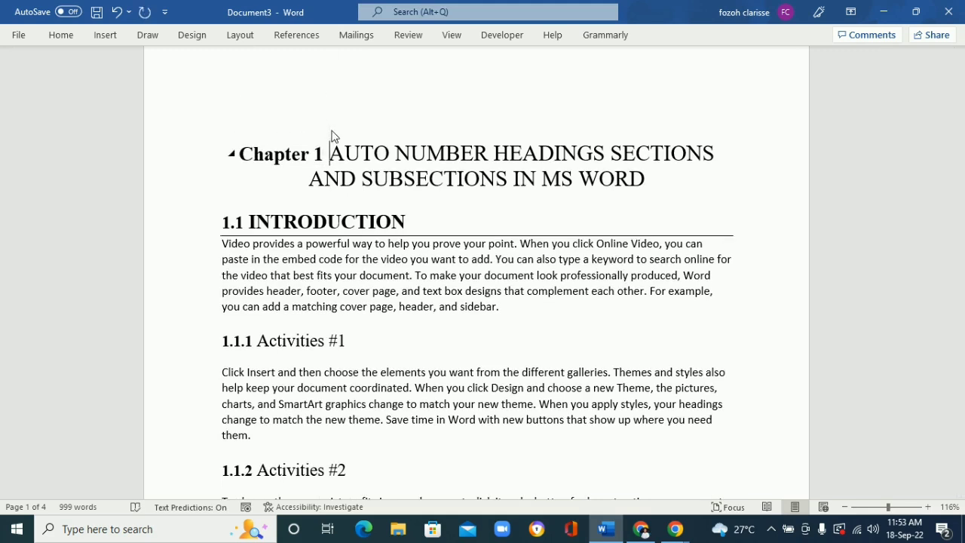
{"action": "left_click", "coordinate": [322, 96]}
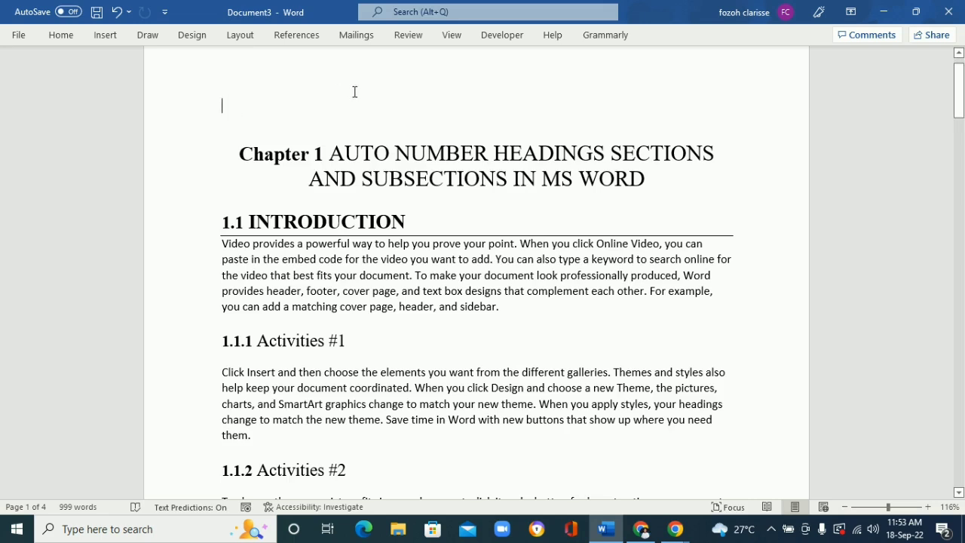
{"action": "left_click", "coordinate": [303, 36]}
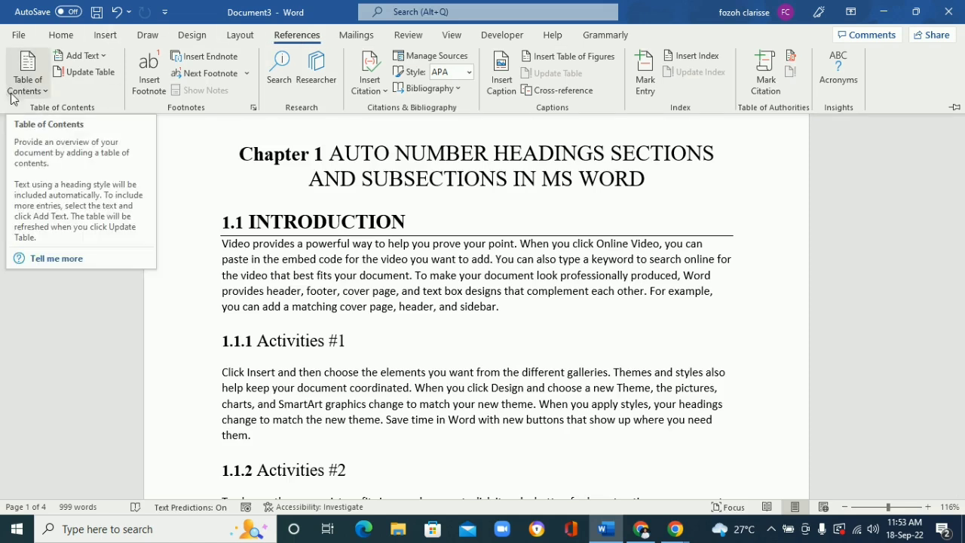
{"action": "left_click", "coordinate": [45, 88]}
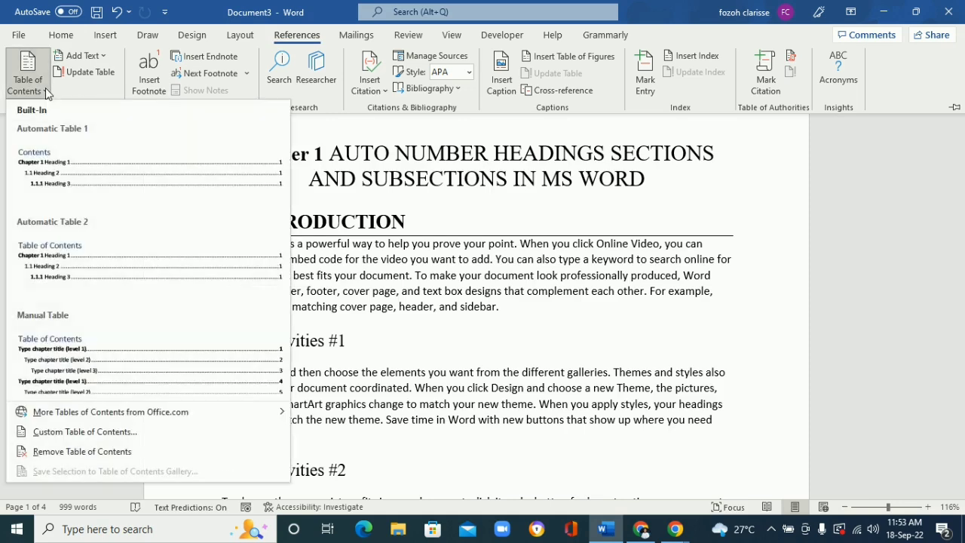
{"action": "left_click", "coordinate": [79, 262]}
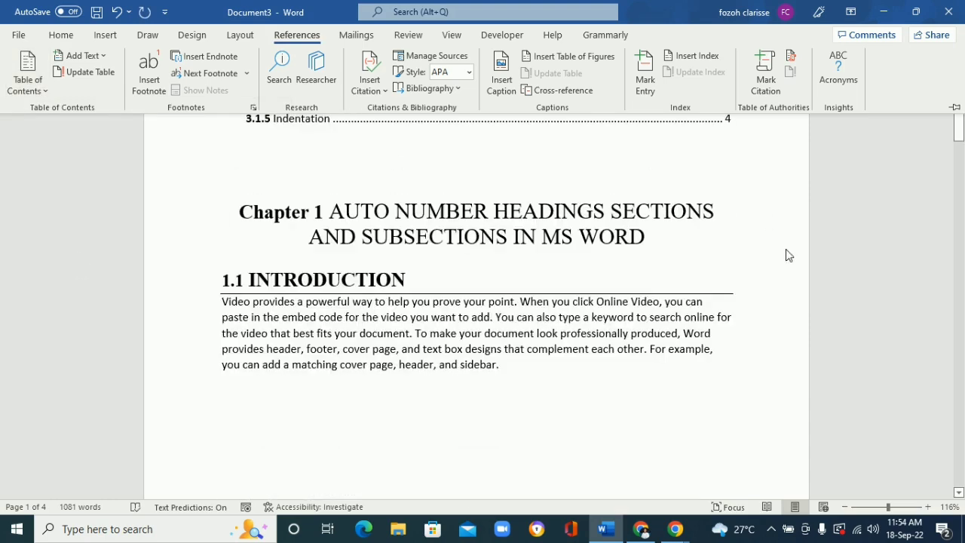
Open the custom table of contents settings.
{"action": "left_click_drag", "start_coordinate": [960, 138], "coordinate": [959, 111]}
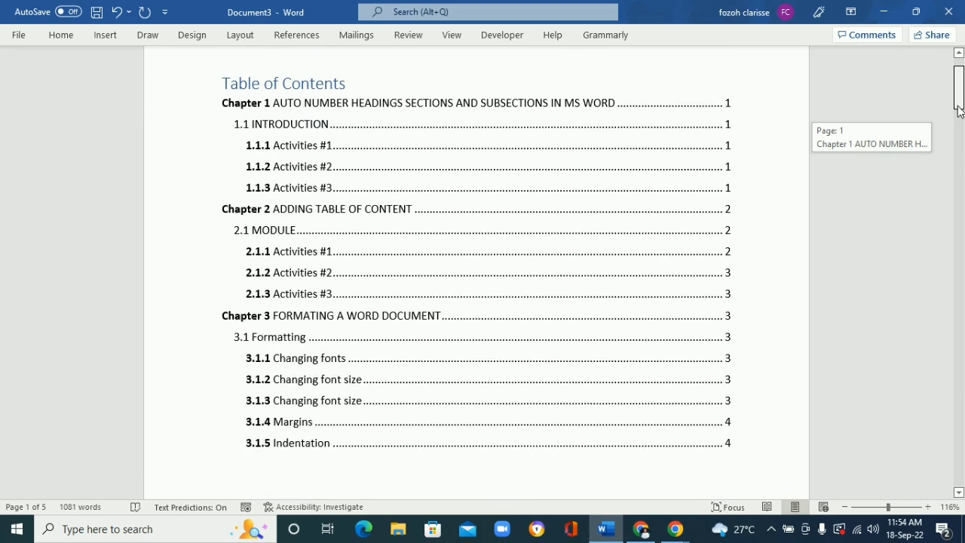
{"action": "mouse_move", "coordinate": [960, 111]}
{"action": "left_mouse_down"}
{"action": "mouse_move", "coordinate": [948, 433]}
{"action": "mouse_move", "coordinate": [948, 114]}
{"action": "left_mouse_up"}
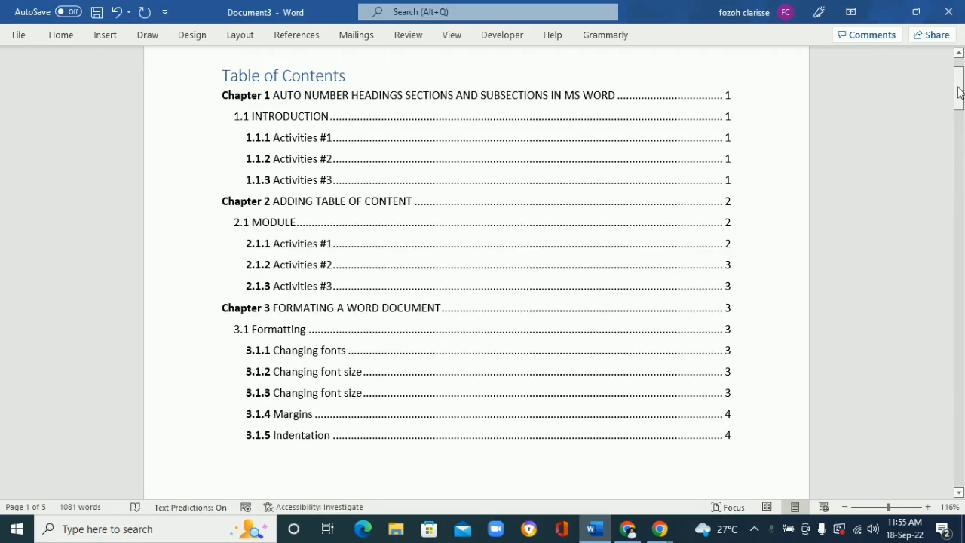
{"action": "mouse_move", "coordinate": [959, 90]}
{"action": "left_mouse_down"}
{"action": "mouse_move", "coordinate": [959, 405]}
{"action": "mouse_move", "coordinate": [948, 214]}
{"action": "mouse_move", "coordinate": [956, 72]}
{"action": "mouse_move", "coordinate": [953, 94]}
{"action": "mouse_move", "coordinate": [953, 83]}
{"action": "left_mouse_up"}
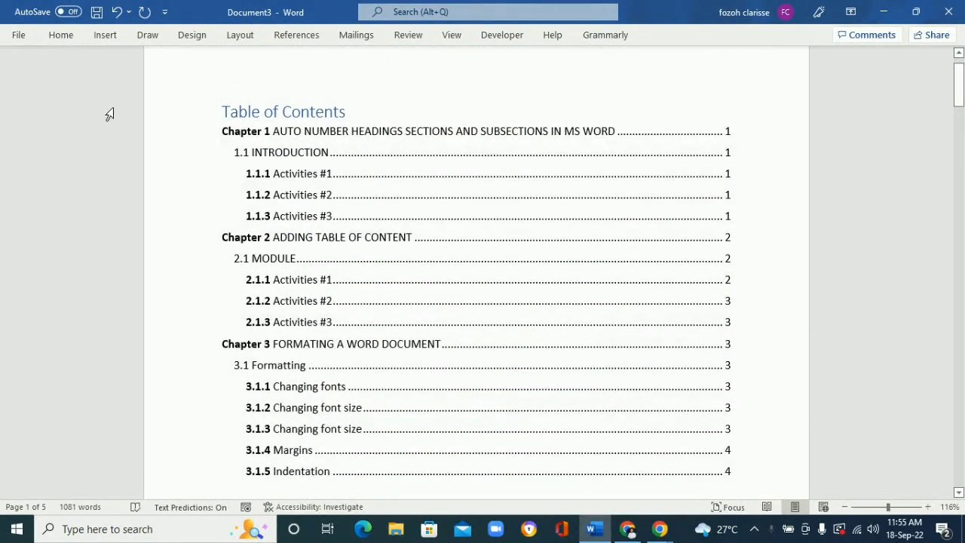
{"action": "left_click", "coordinate": [306, 43]}
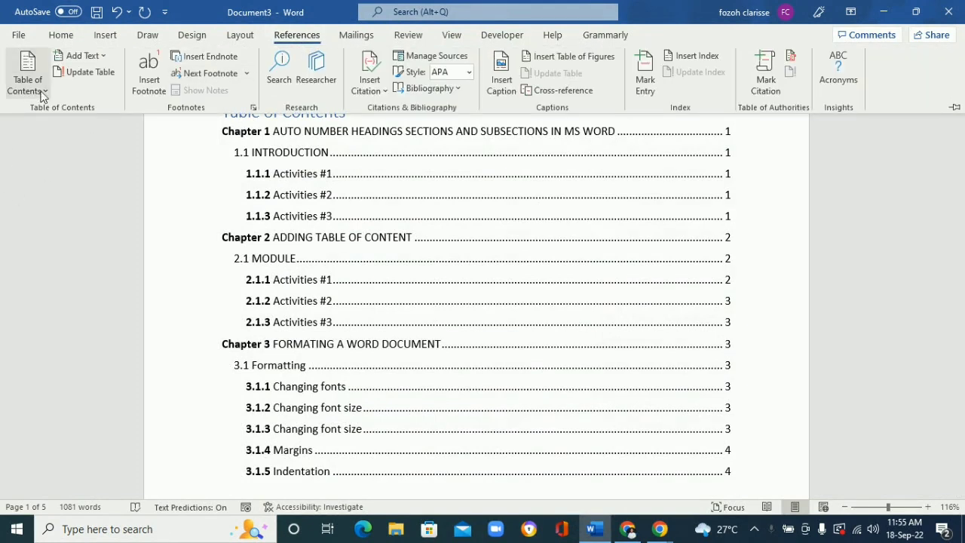
{"action": "left_click", "coordinate": [44, 89]}
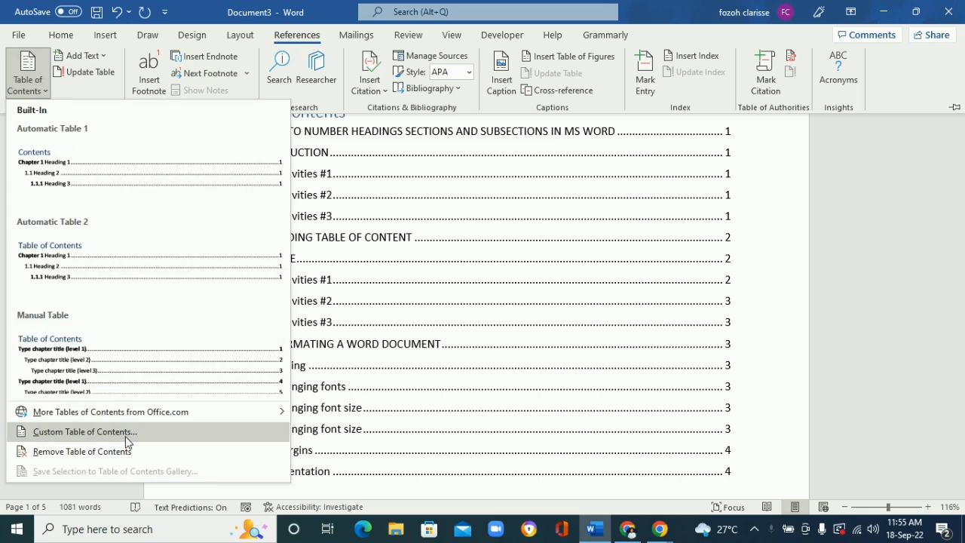
{"action": "left_click", "coordinate": [101, 441]}
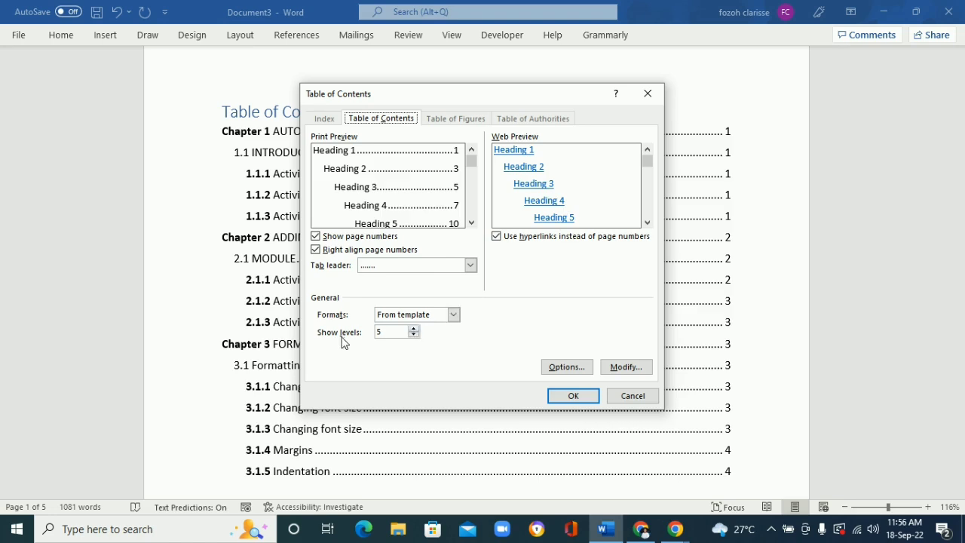
Try different numbers of shown heading levels and set the value back to 5.
{"action": "left_click", "coordinate": [413, 330]}
{"action": "left_click", "coordinate": [413, 336]}
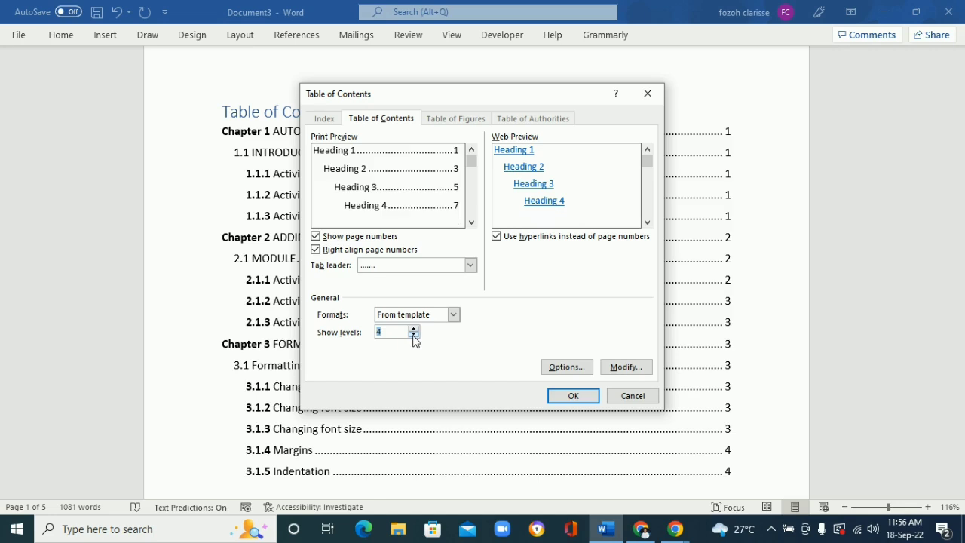
{"action": "left_click", "coordinate": [413, 336]}
{"action": "left_click", "coordinate": [413, 329]}
{"action": "left_click", "coordinate": [413, 329]}
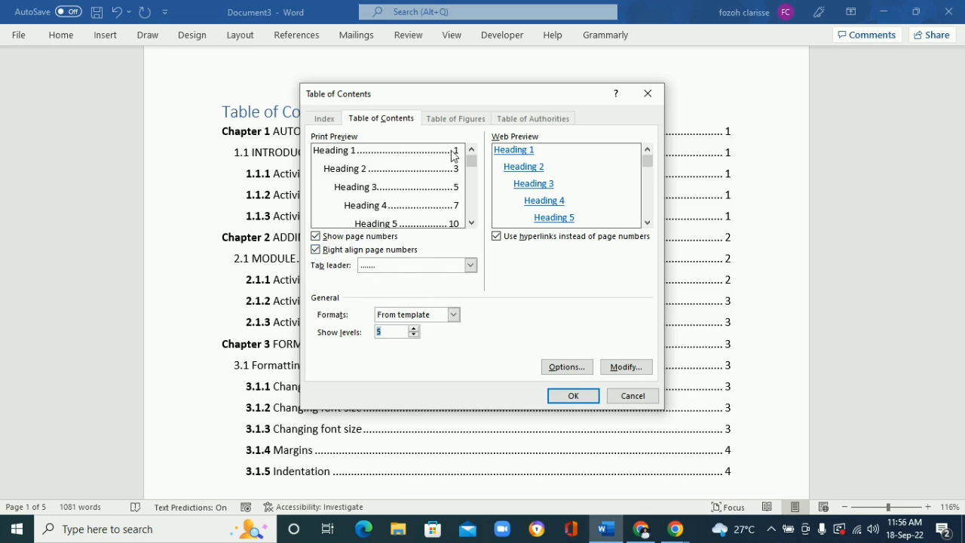
Try the table of contents without a tab leader and restore the dotted leader.
{"action": "left_click", "coordinate": [470, 265]}
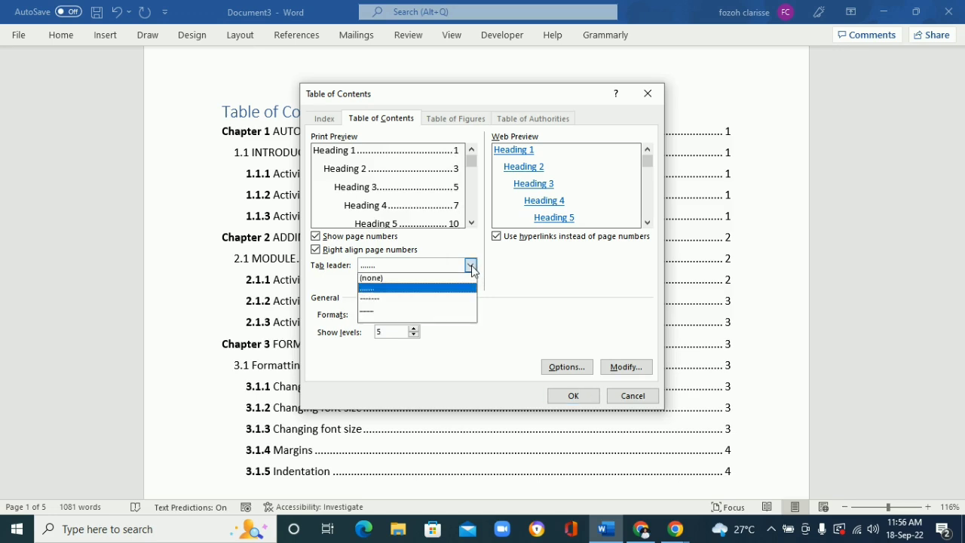
{"action": "left_click", "coordinate": [384, 281]}
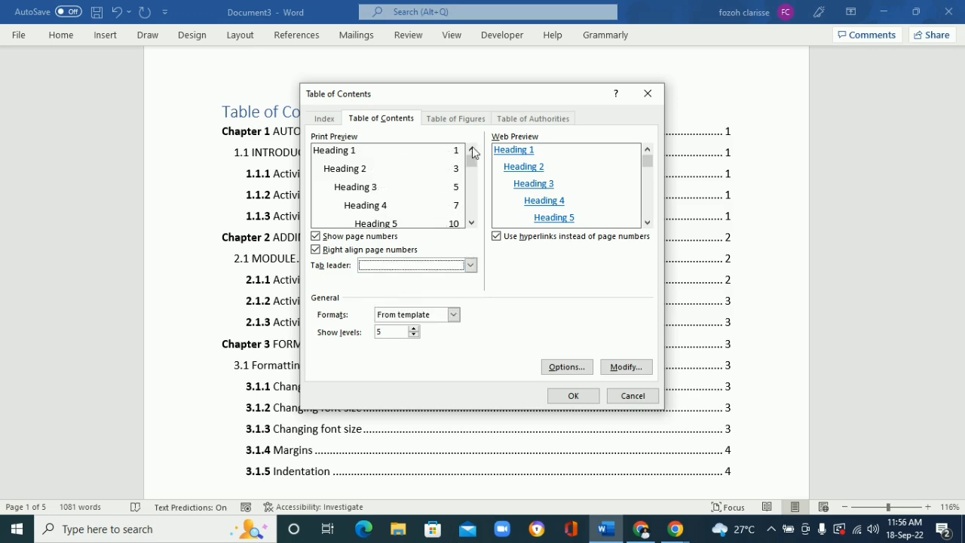
{"action": "left_click", "coordinate": [470, 266]}
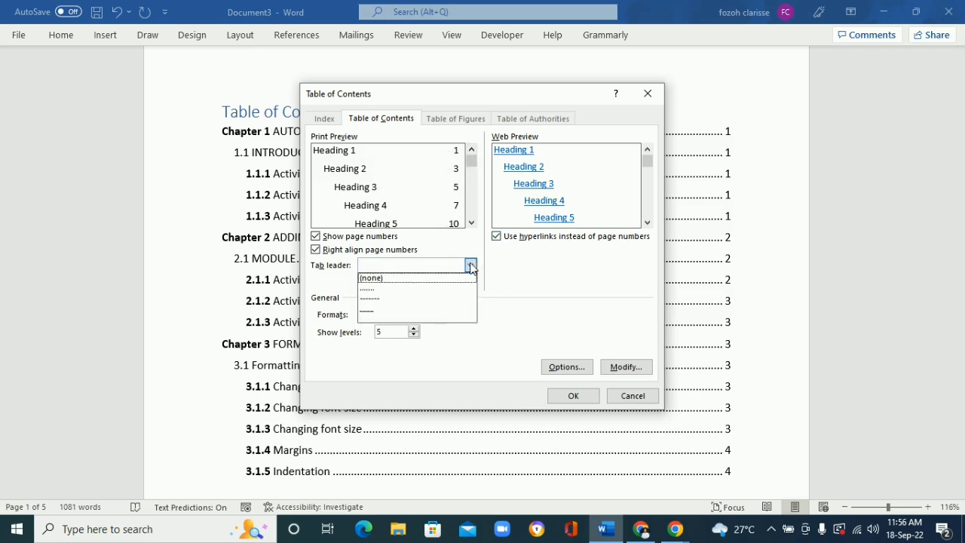
{"action": "left_click", "coordinate": [382, 291]}
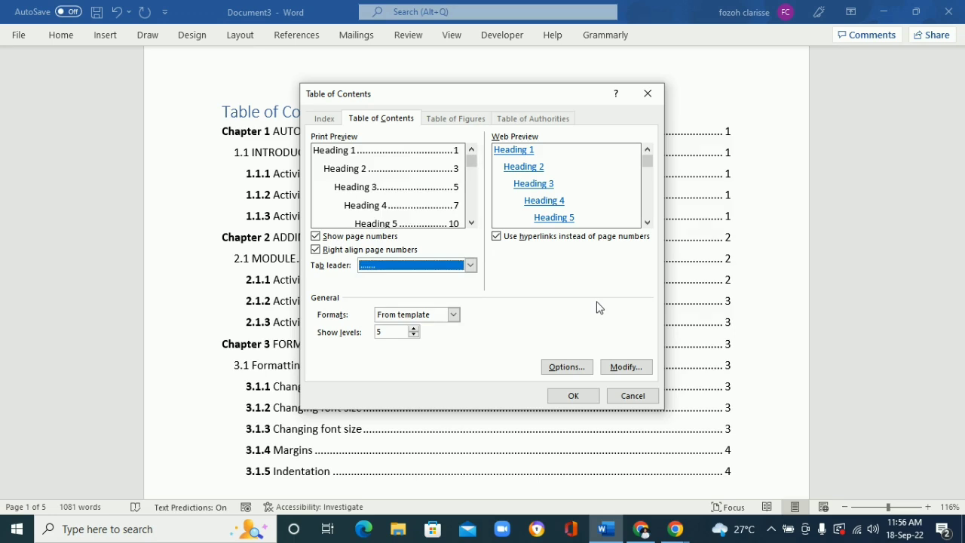
Modify the TOC 1 style to use Times New Roman, size 14, with the black theme colour.
{"action": "left_click", "coordinate": [625, 367]}
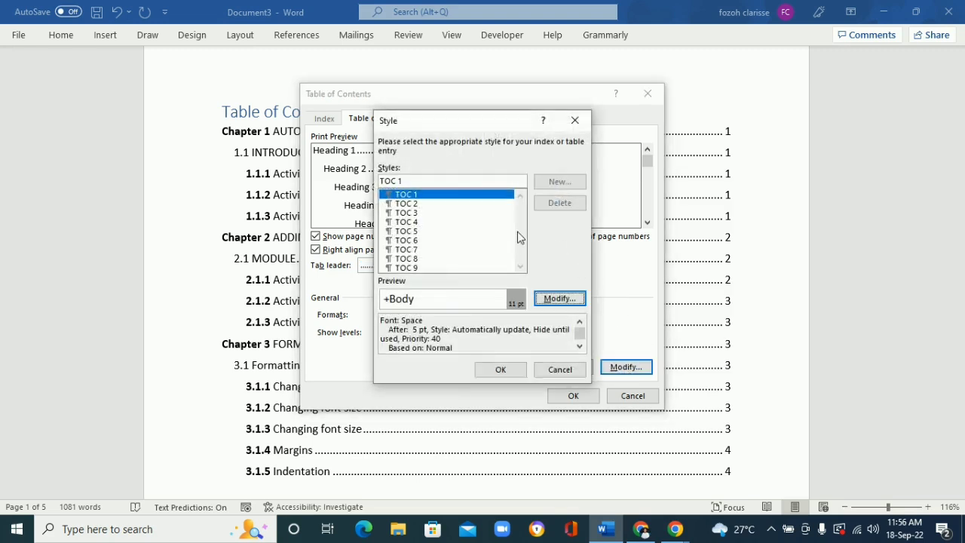
{"action": "left_click", "coordinate": [558, 299]}
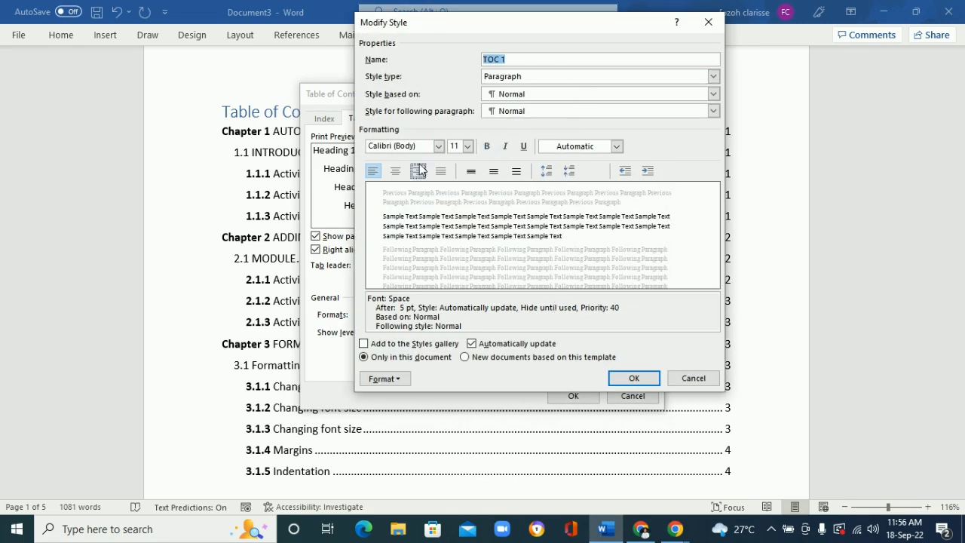
{"action": "left_click", "coordinate": [438, 145]}
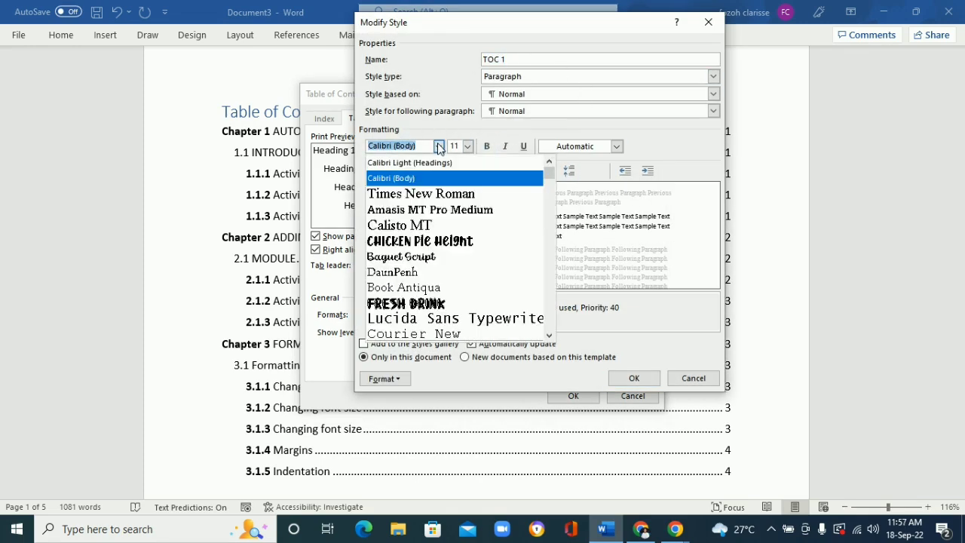
{"action": "left_click", "coordinate": [413, 196]}
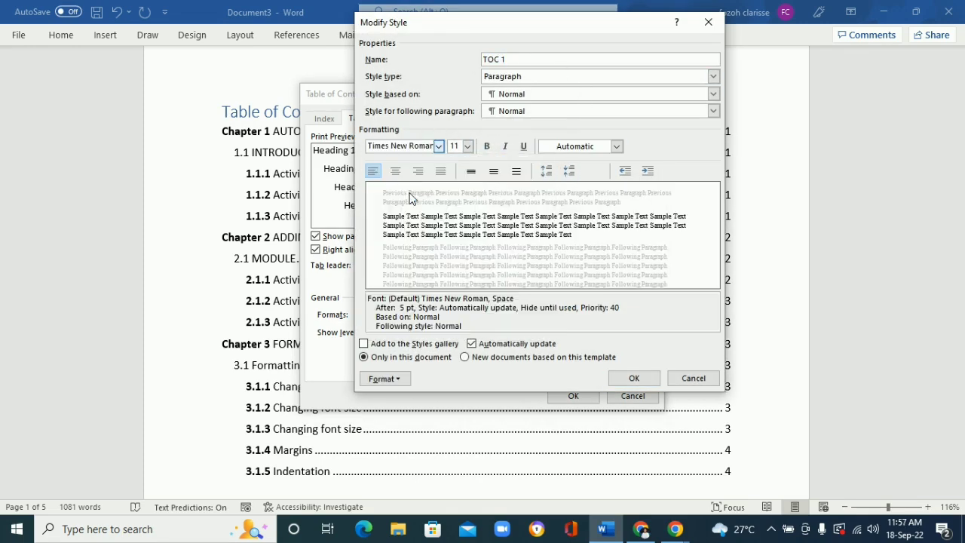
{"action": "left_click", "coordinate": [467, 147]}
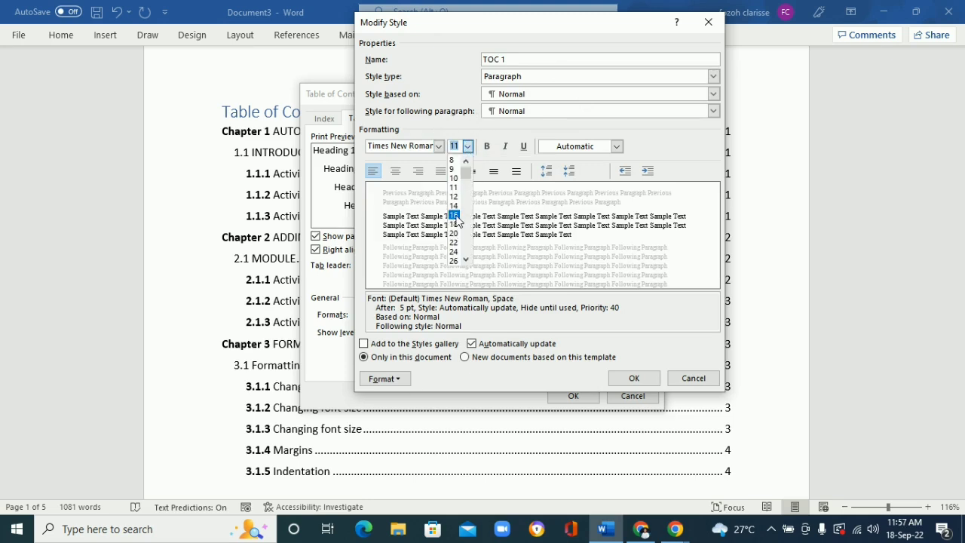
{"action": "left_click", "coordinate": [454, 206]}
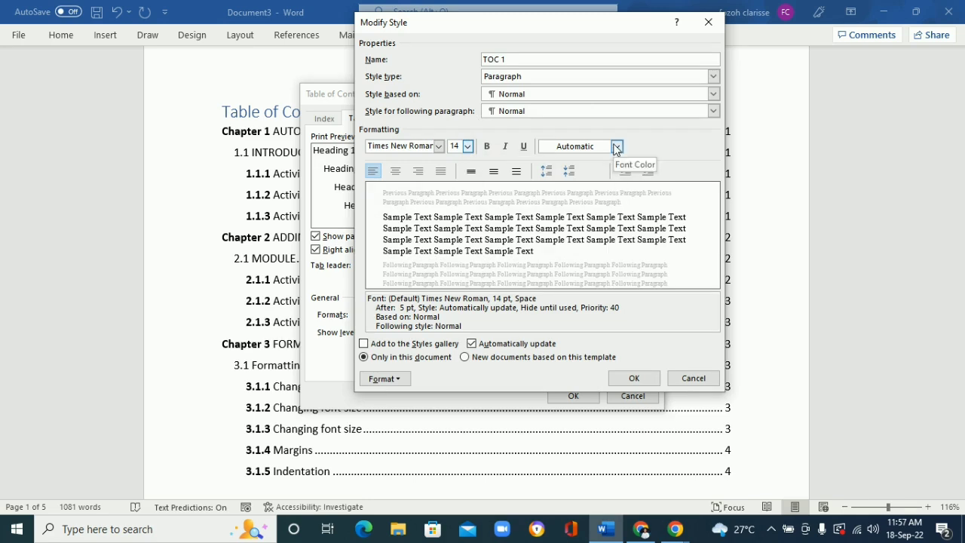
{"action": "left_click", "coordinate": [616, 147]}
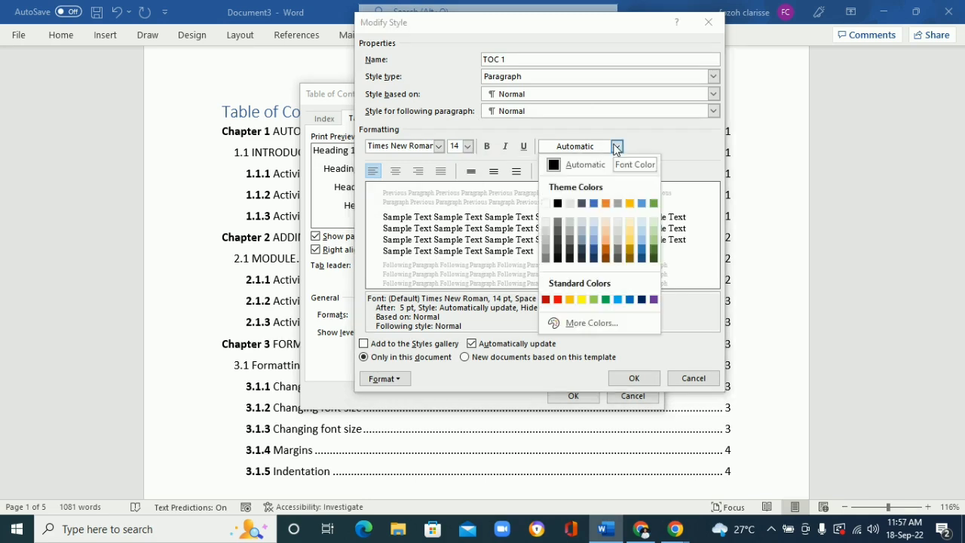
{"action": "left_click", "coordinate": [557, 204]}
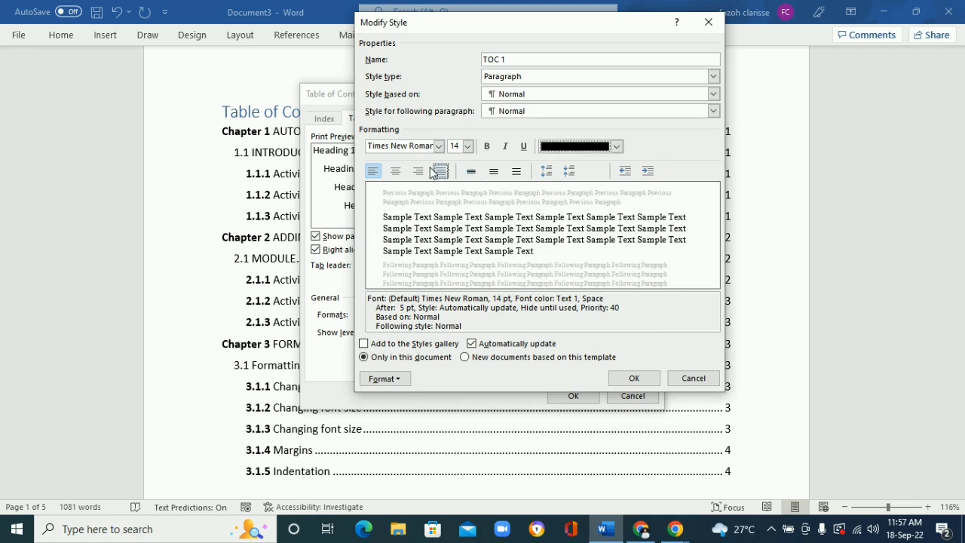
Try centred alignment for the TOC 1 style and return it to left alignment.
{"action": "left_click", "coordinate": [396, 171]}
{"action": "left_click", "coordinate": [371, 172]}
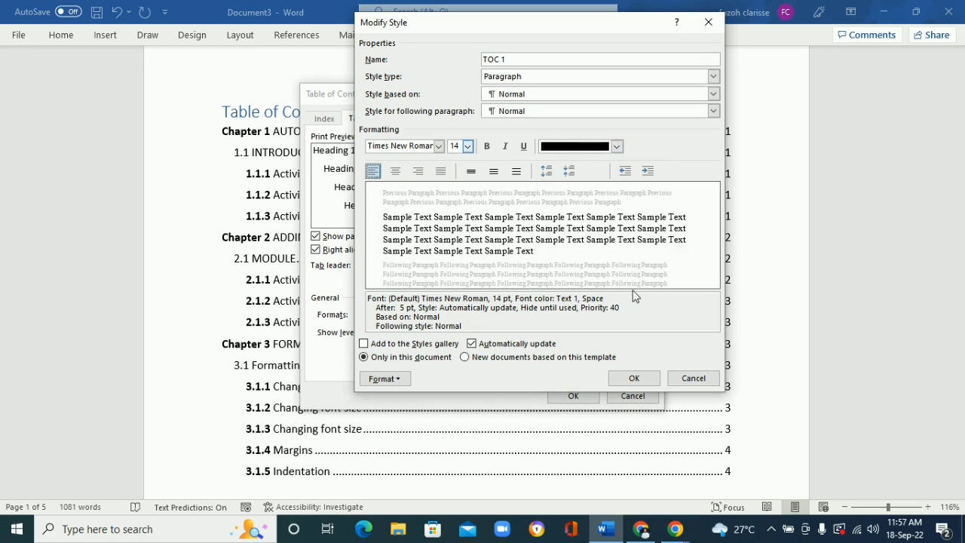
{"action": "left_click", "coordinate": [471, 343]}
{"action": "left_click", "coordinate": [384, 379]}
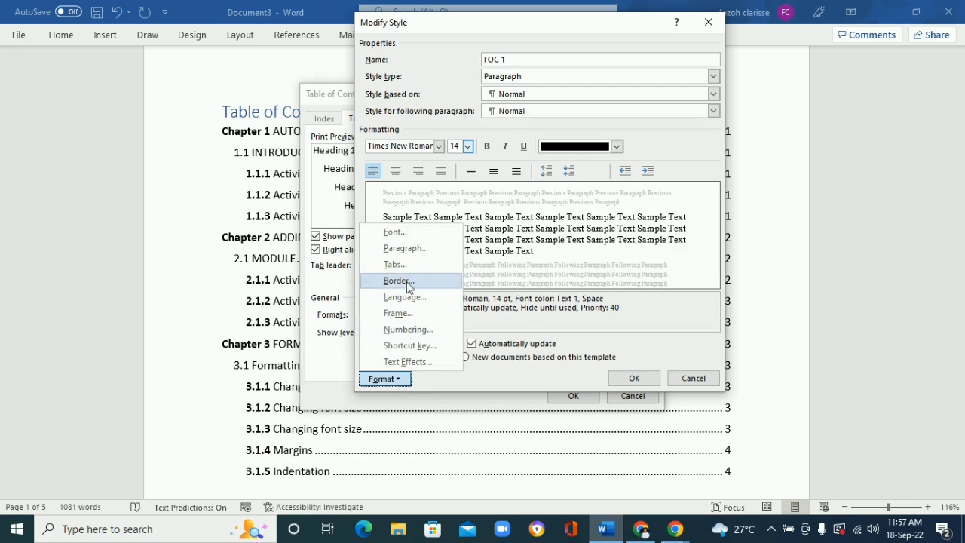
{"action": "left_click", "coordinate": [673, 337]}
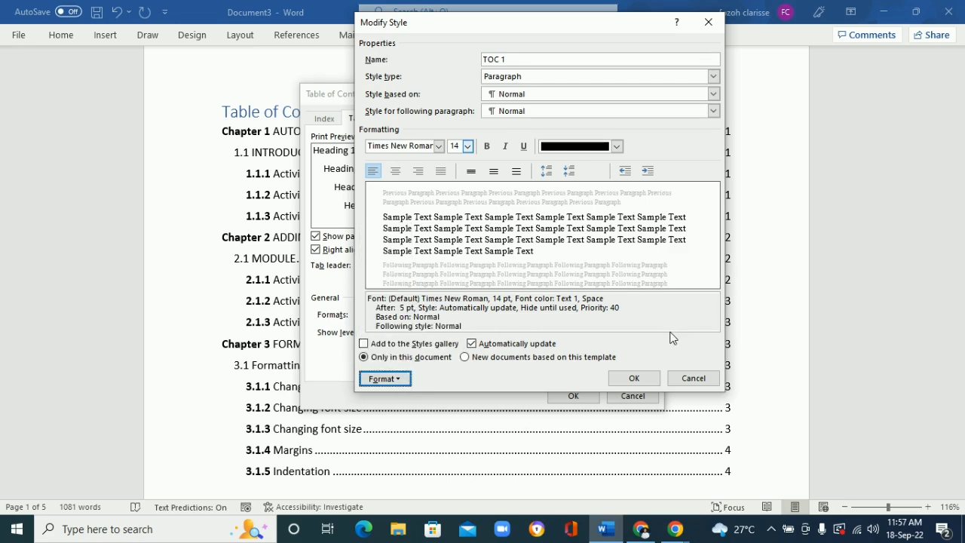
Apply the TOC 1 style changes and replace the existing table of contents with the customised five-level one.
{"action": "left_click", "coordinate": [634, 379]}
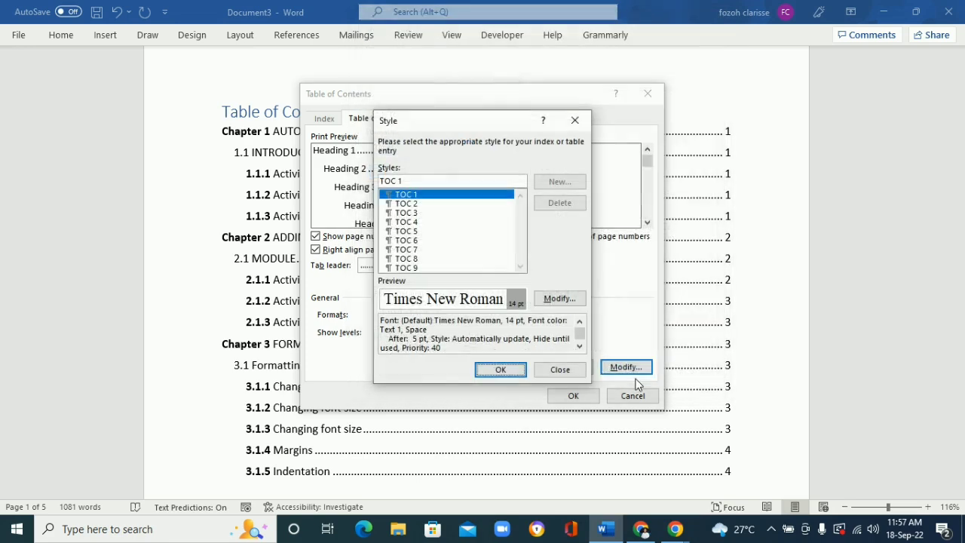
{"action": "left_click", "coordinate": [501, 369]}
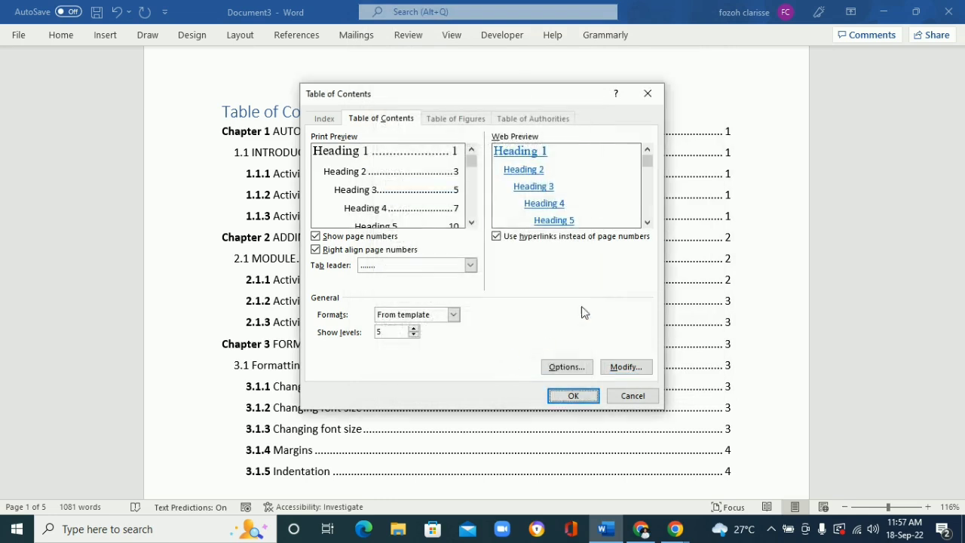
{"action": "left_click", "coordinate": [573, 396]}
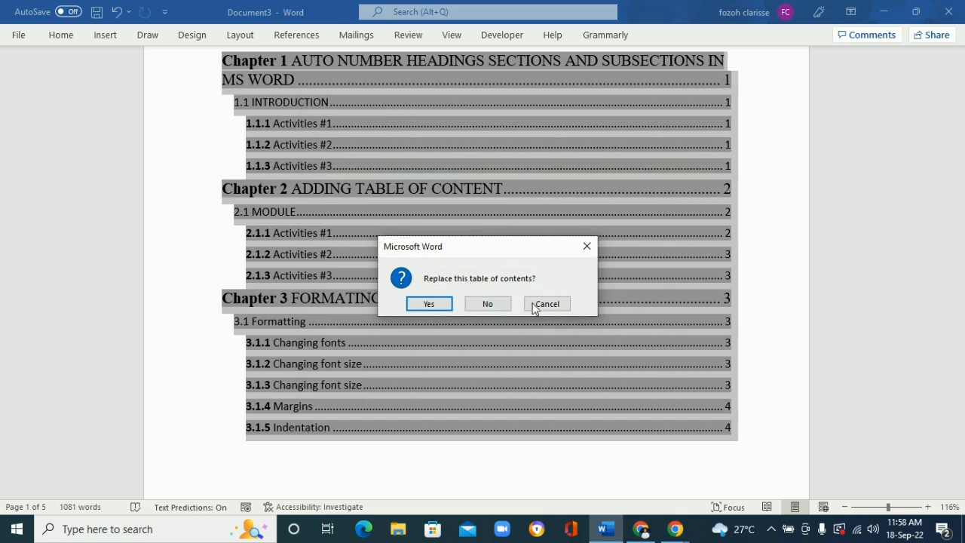
{"action": "left_click", "coordinate": [430, 304]}
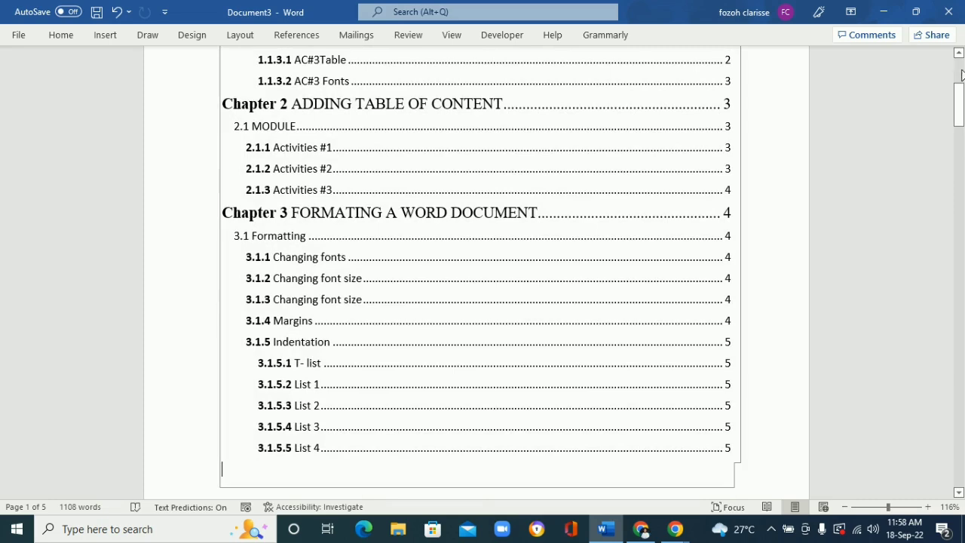
{"action": "mouse_move", "coordinate": [958, 110]}
{"action": "left_mouse_down"}
{"action": "mouse_move", "coordinate": [958, 85]}
{"action": "mouse_move", "coordinate": [963, 119]}
{"action": "left_mouse_up"}
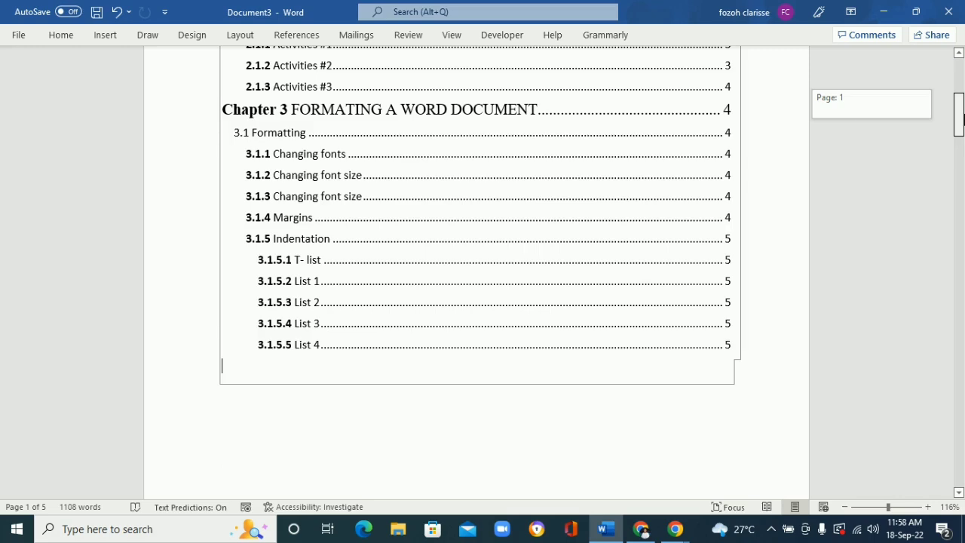
Format the "Table of Contents" title in Times New Roman, size 20, with black text.
{"action": "left_click_drag", "start_coordinate": [962, 119], "coordinate": [952, 75]}
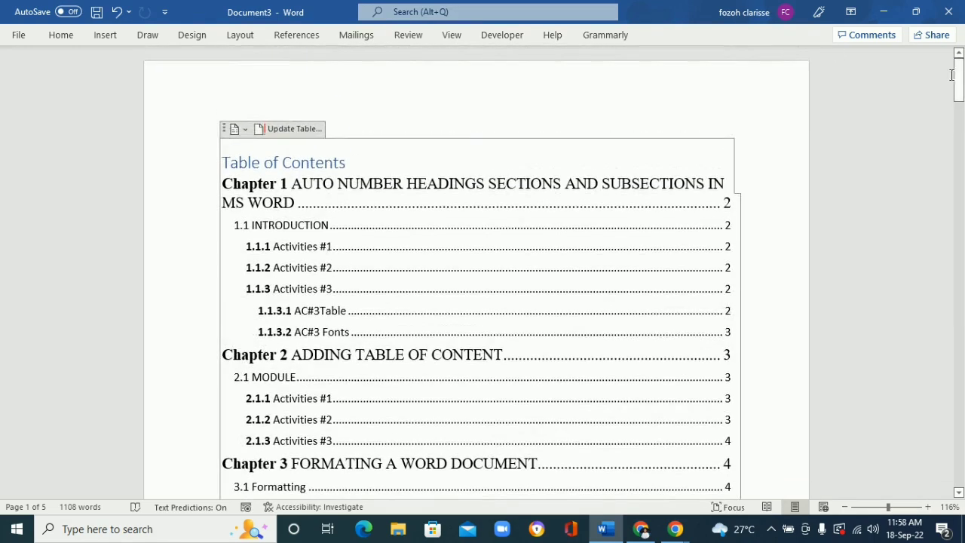
{"action": "left_click_drag", "start_coordinate": [352, 160], "coordinate": [222, 162]}
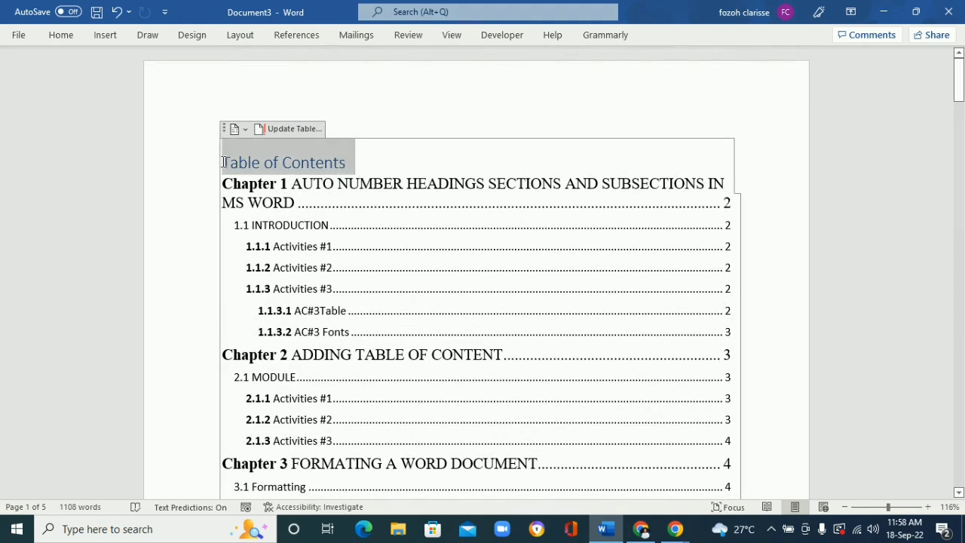
{"action": "left_click", "coordinate": [67, 40]}
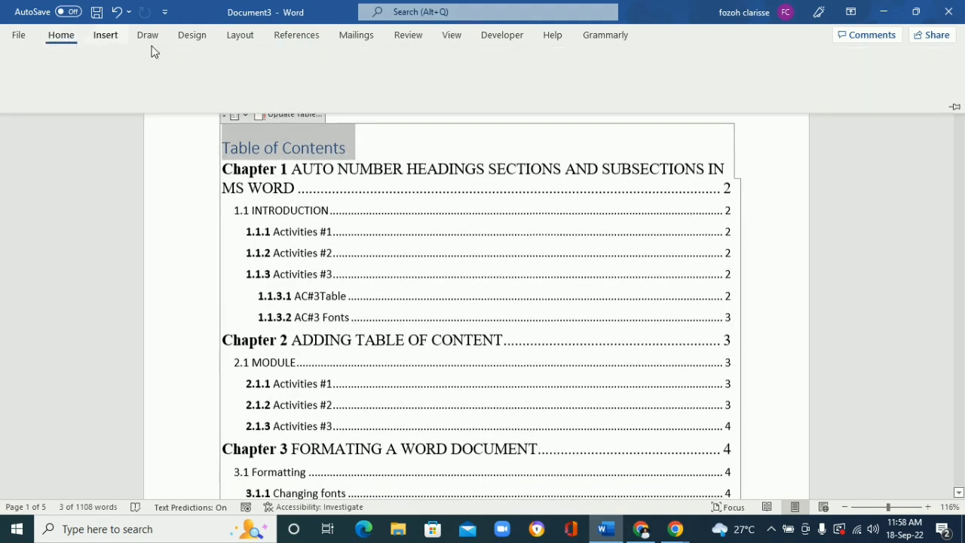
{"action": "left_click", "coordinate": [168, 61]}
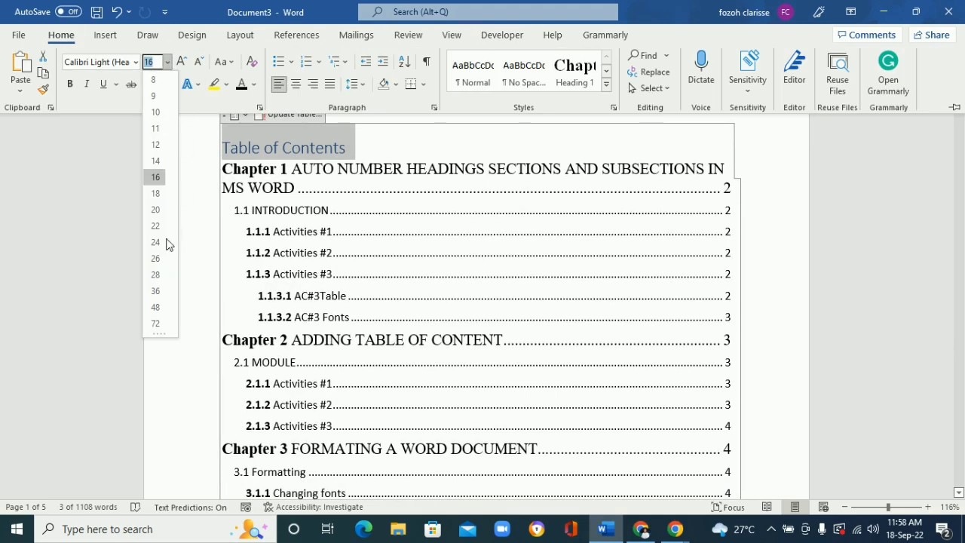
{"action": "left_click", "coordinate": [155, 211]}
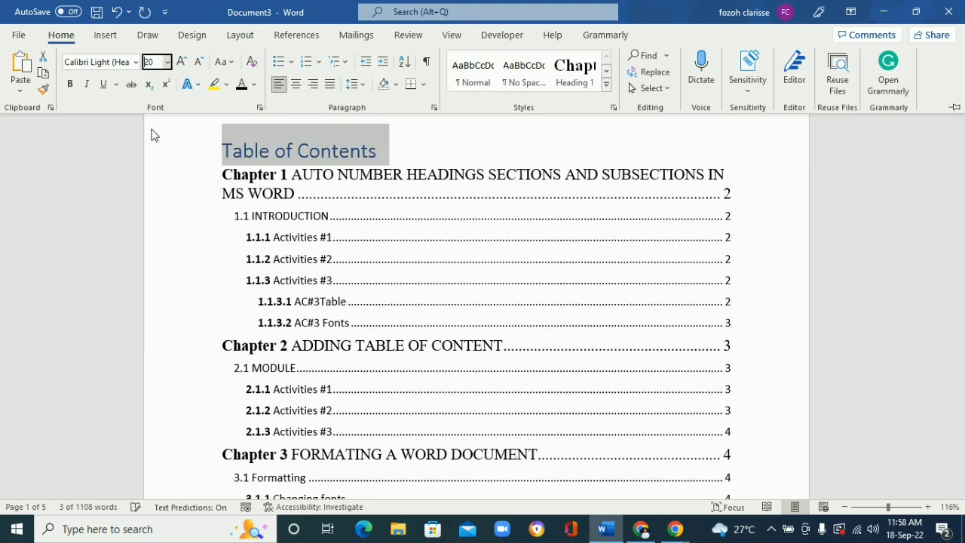
{"action": "left_click", "coordinate": [135, 62]}
{"action": "left_click", "coordinate": [111, 163]}
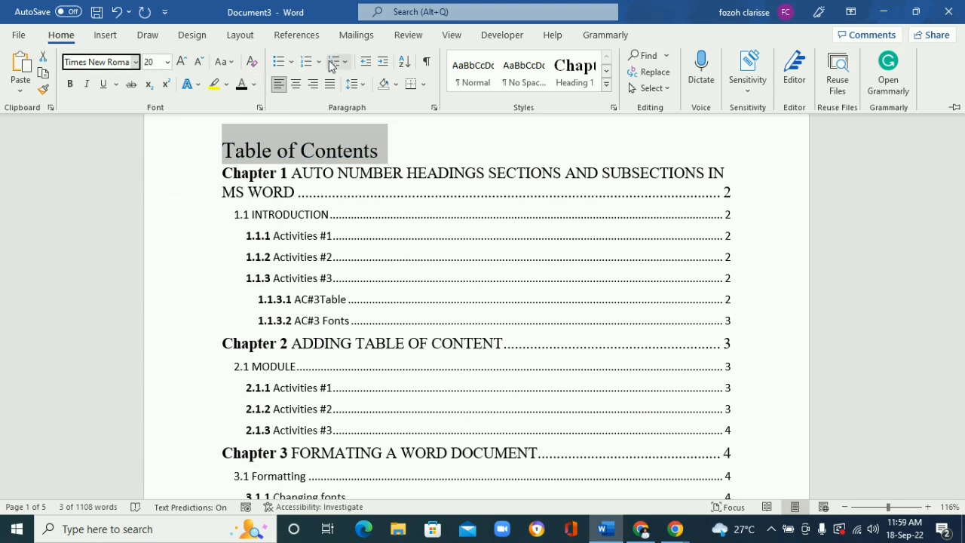
Set the line spacing of the "Table of Contents" title to 2.0 and deselect it.
{"action": "left_click", "coordinate": [362, 85]}
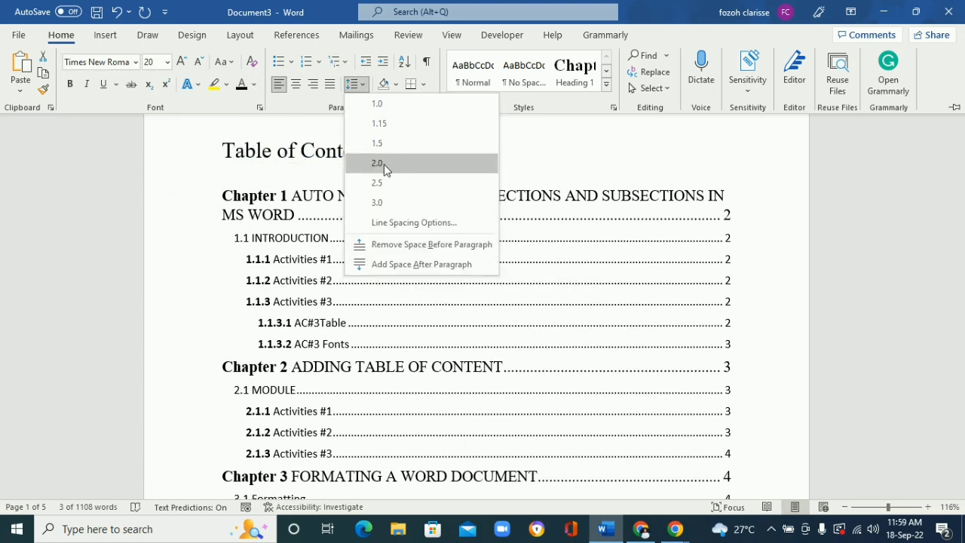
{"action": "left_click", "coordinate": [383, 164]}
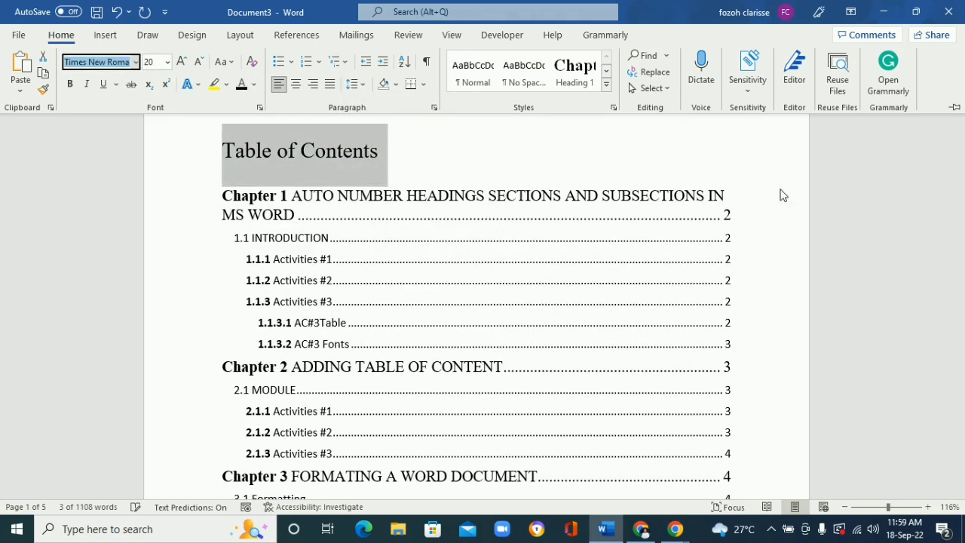
{"action": "left_click", "coordinate": [867, 156]}
{"action": "left_click", "coordinate": [793, 177]}
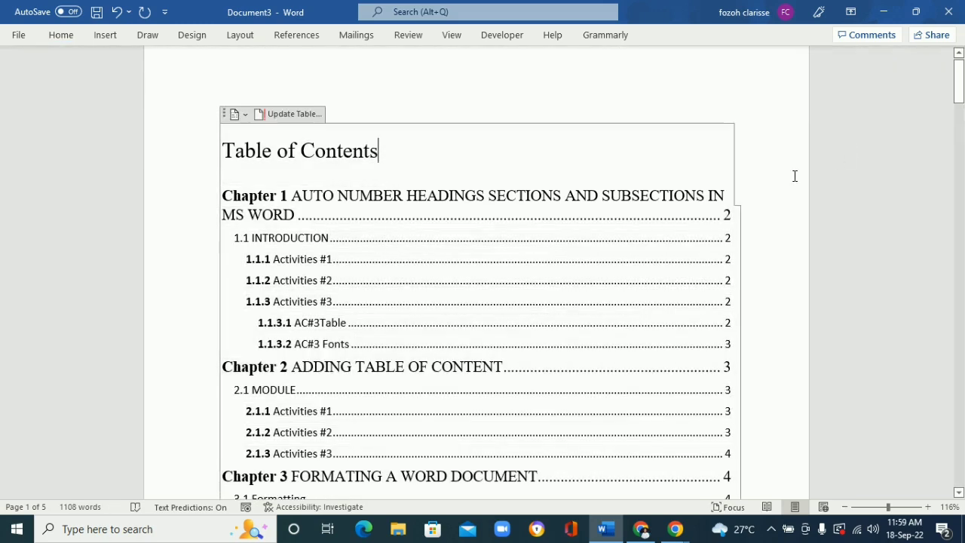
Insert a page break in the empty paragraph below the table of contents, before the Chapter 1 heading.
{"action": "left_click_drag", "start_coordinate": [960, 88], "coordinate": [932, 143]}
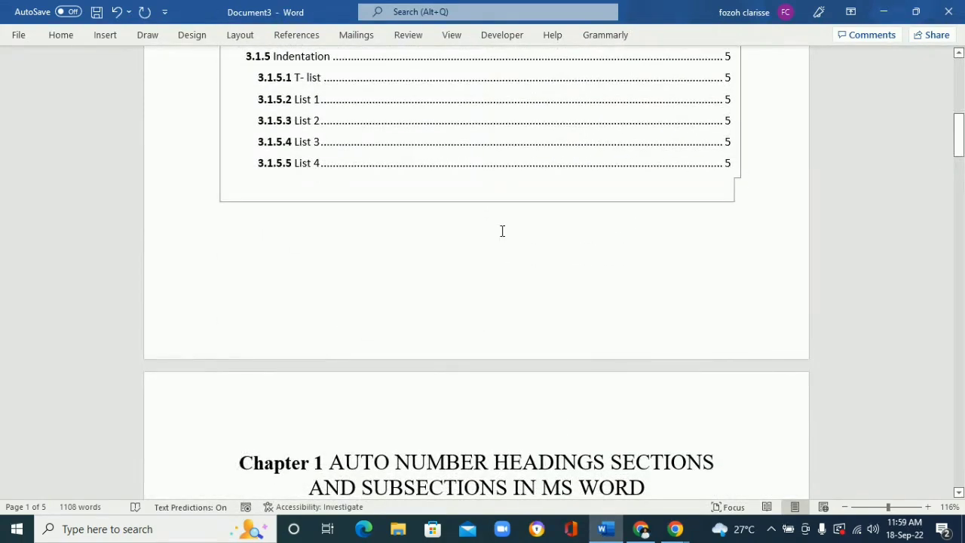
{"action": "left_click", "coordinate": [30, 37]}
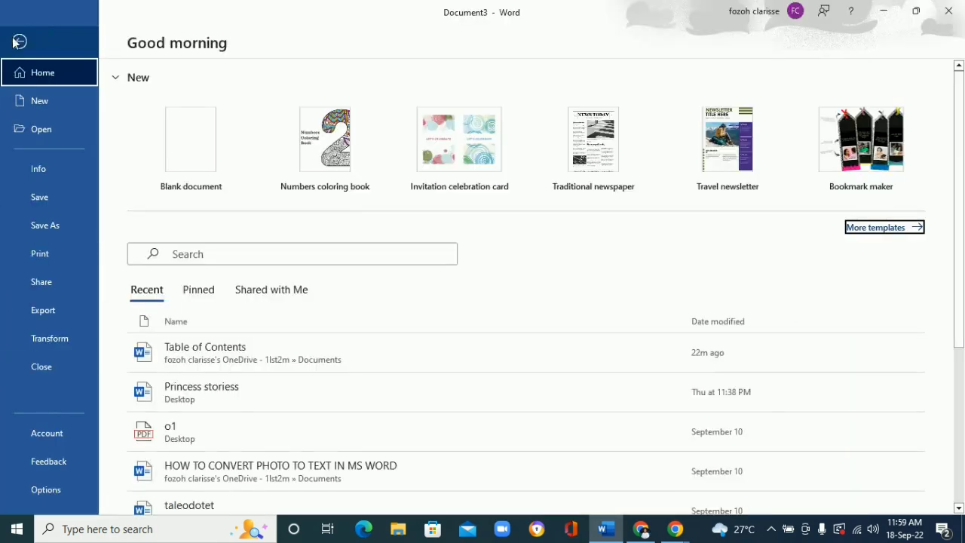
{"action": "left_click", "coordinate": [13, 38]}
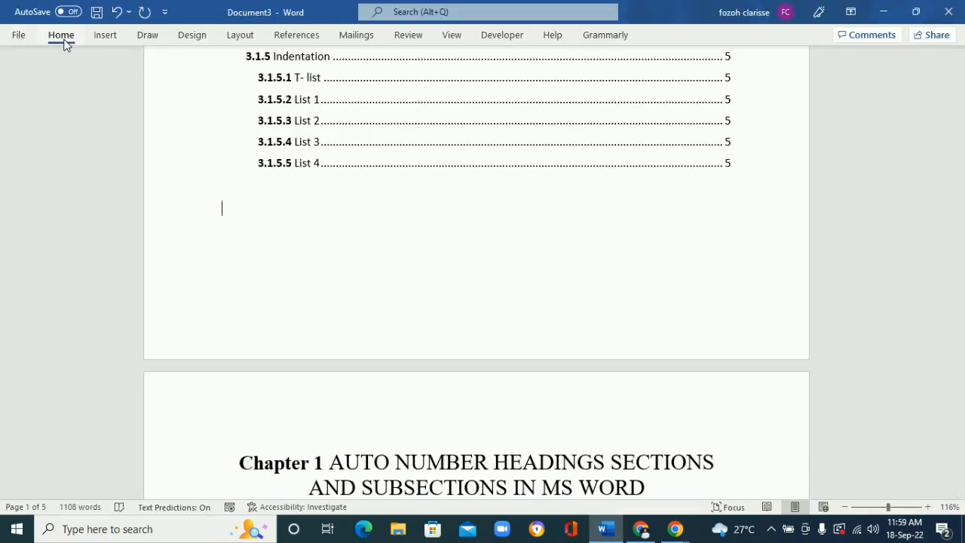
{"action": "left_click", "coordinate": [64, 38]}
{"action": "left_click", "coordinate": [104, 37]}
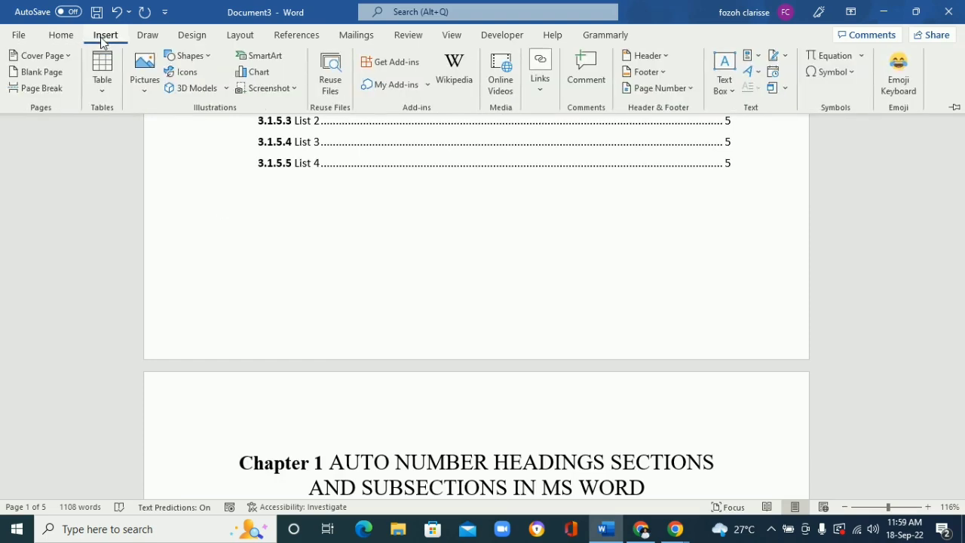
{"action": "left_click", "coordinate": [31, 89]}
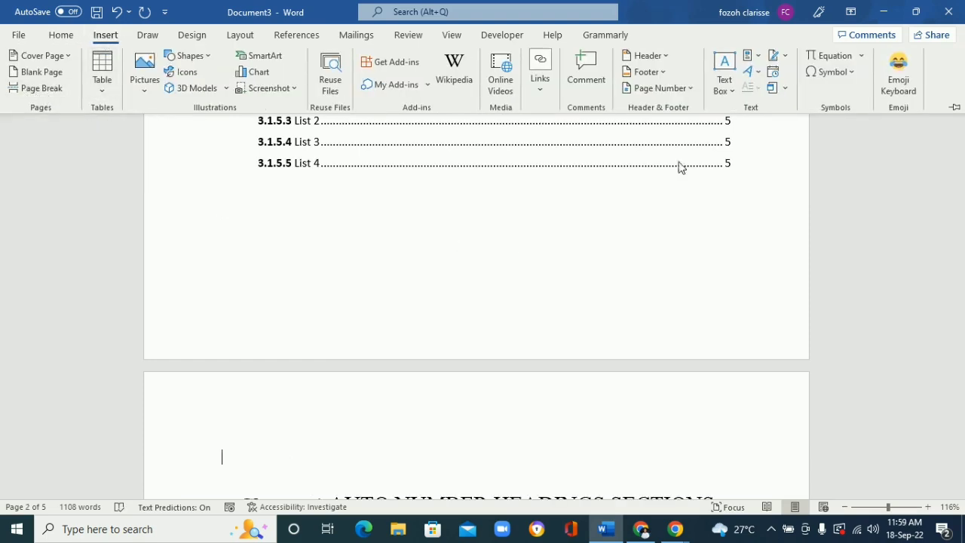
{"action": "left_click_drag", "start_coordinate": [957, 113], "coordinate": [947, 72]}
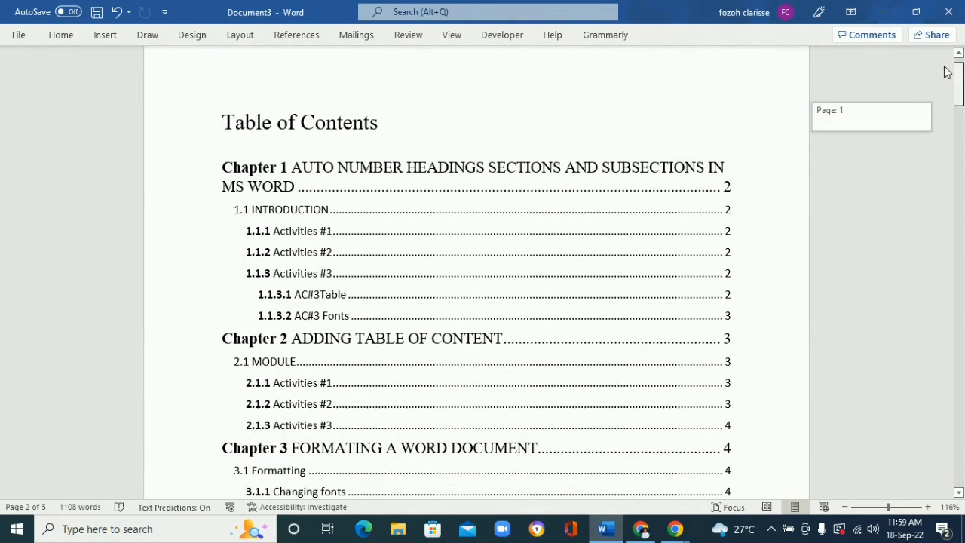
{"action": "left_click_drag", "start_coordinate": [947, 71], "coordinate": [946, 91]}
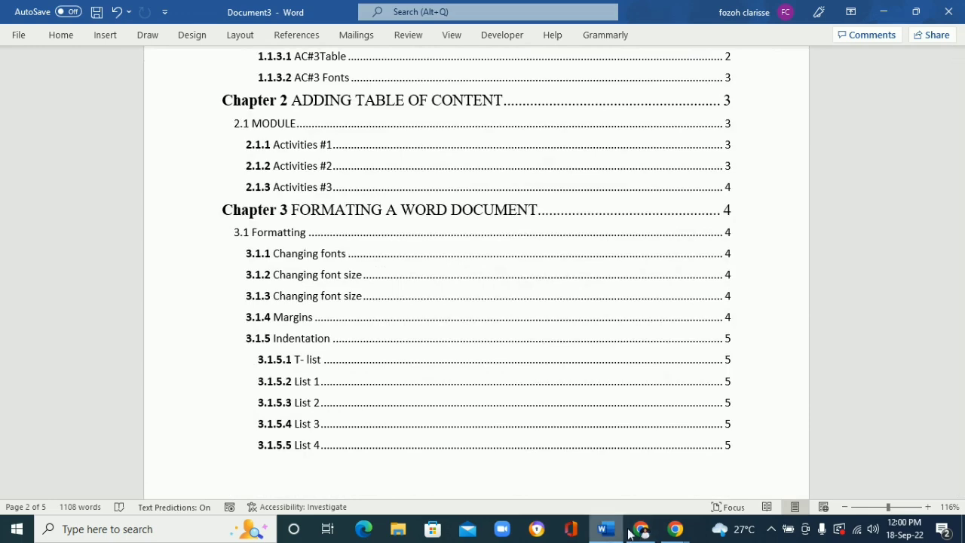